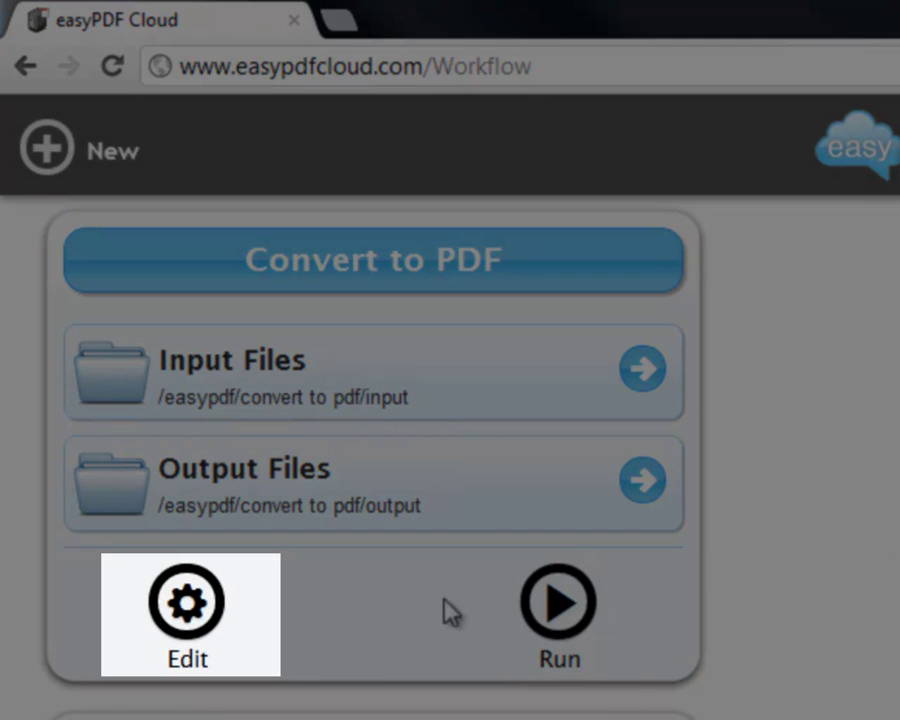
Open the Convert to PDF workflow to view its Input, Convert to PDF and Output steps.
click(190, 618)
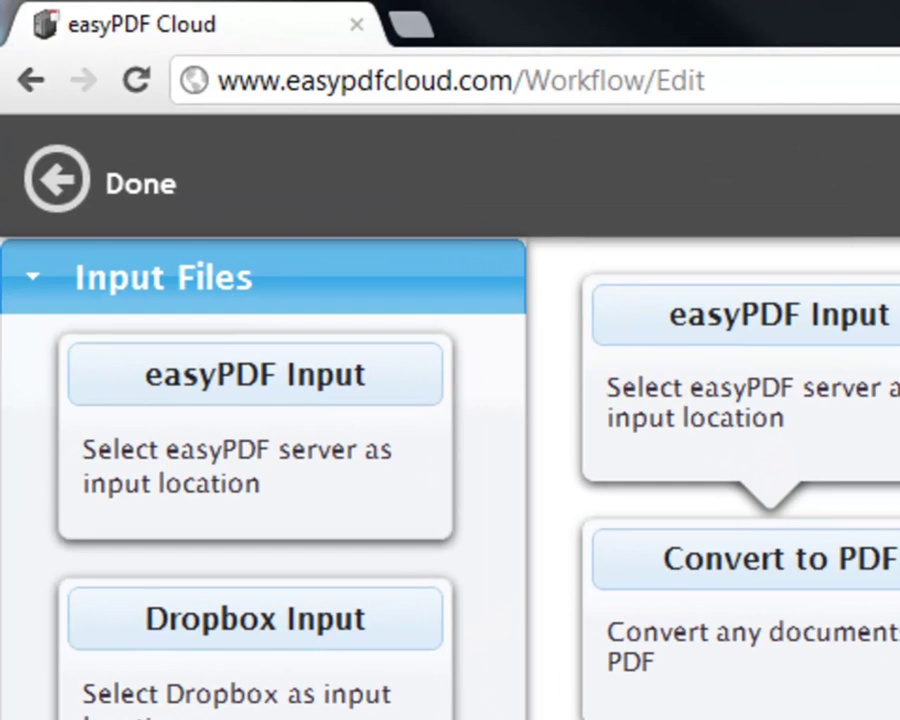
Exit the Convert to PDF workflow and start a blank New Workflow.
click(52, 195)
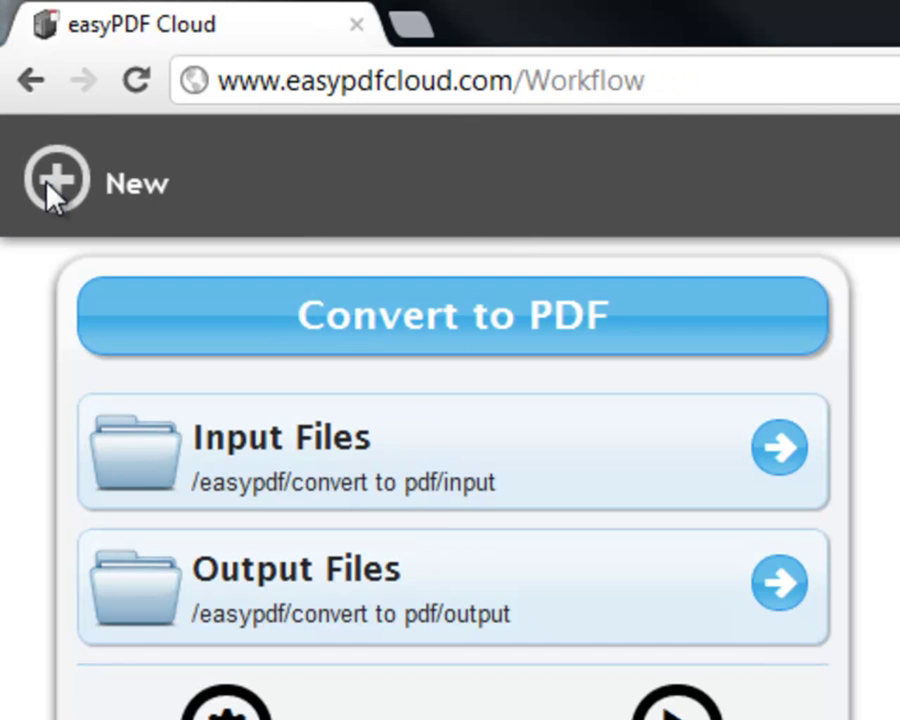
scroll(62, 178, down, 3)
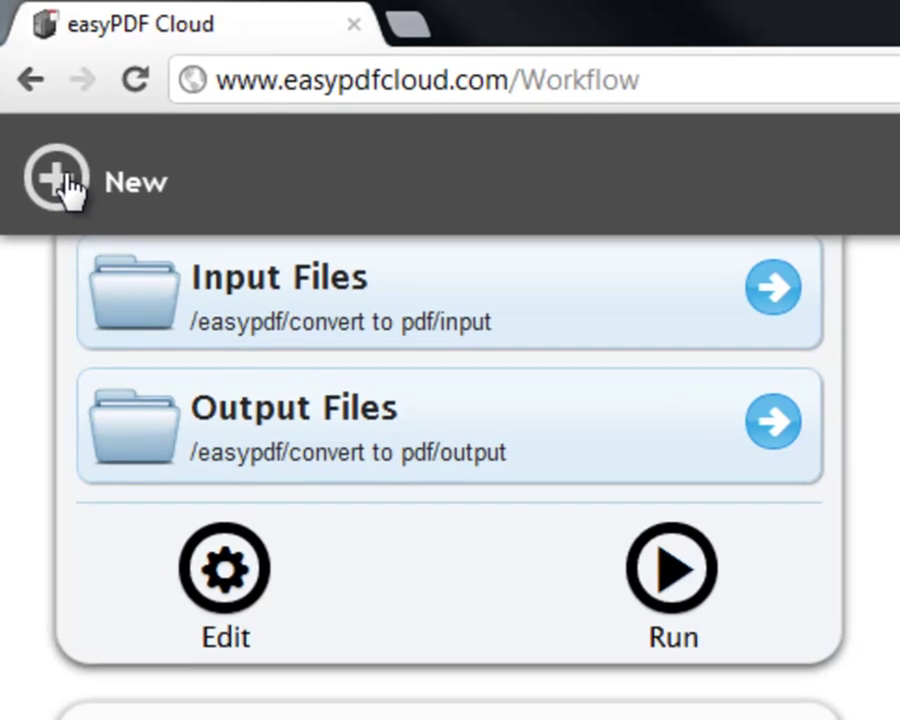
click(62, 180)
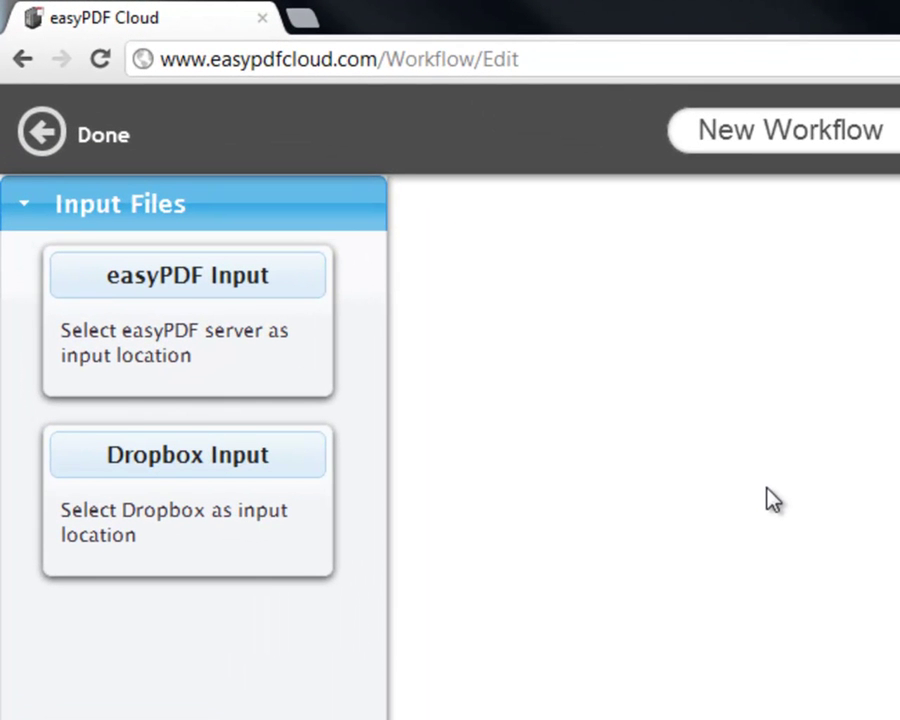
Add an easyPDF Input step reading from the /easypdf/input folder.
drag(233, 321, 763, 345)
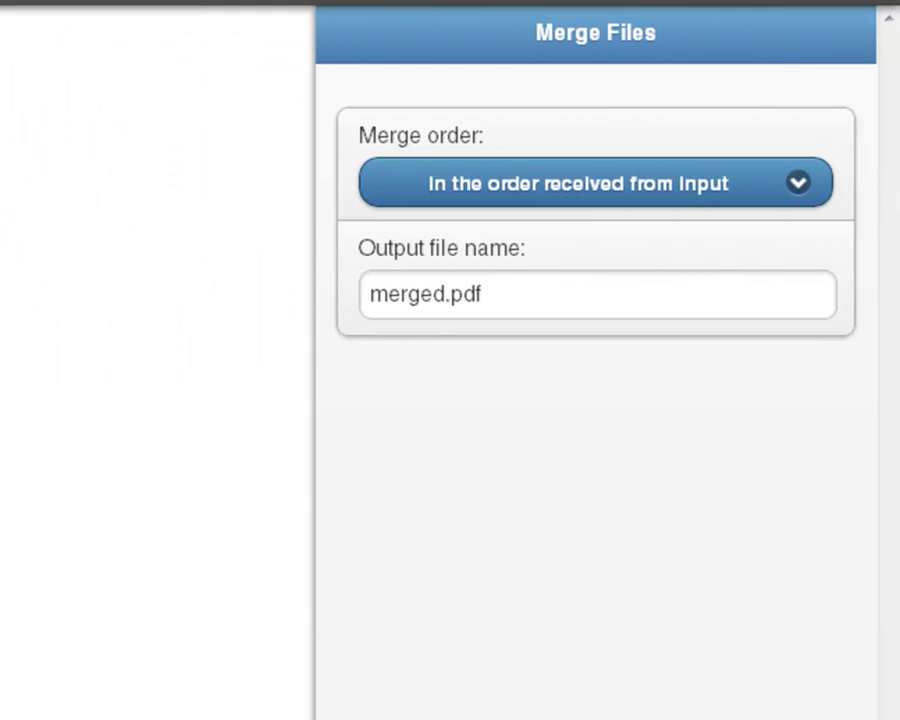
Set the Merge Files step's merge order to By file name (A - Z).
click(526, 185)
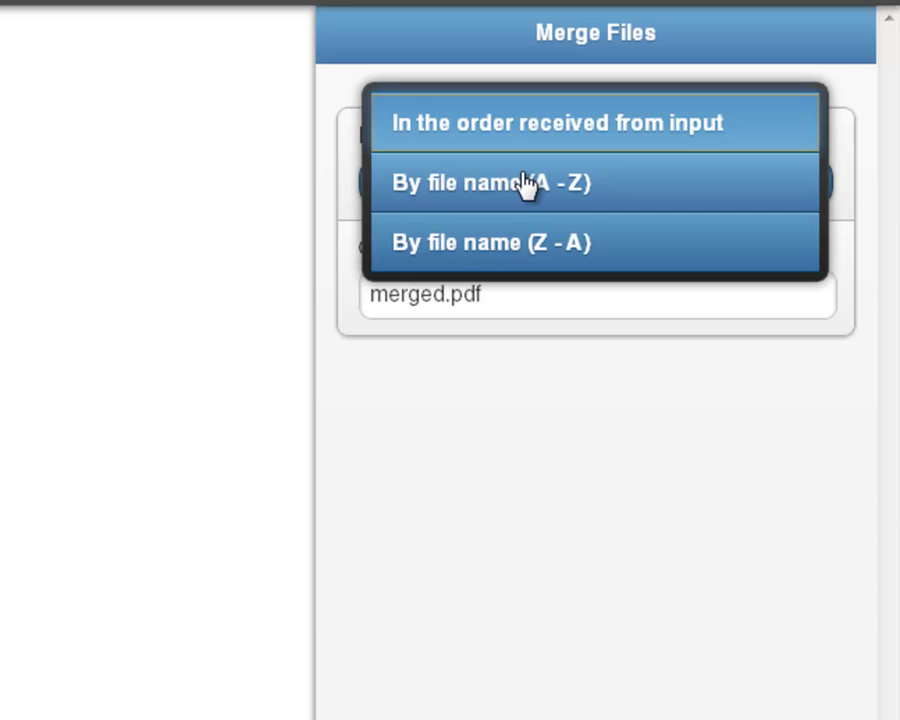
click(525, 184)
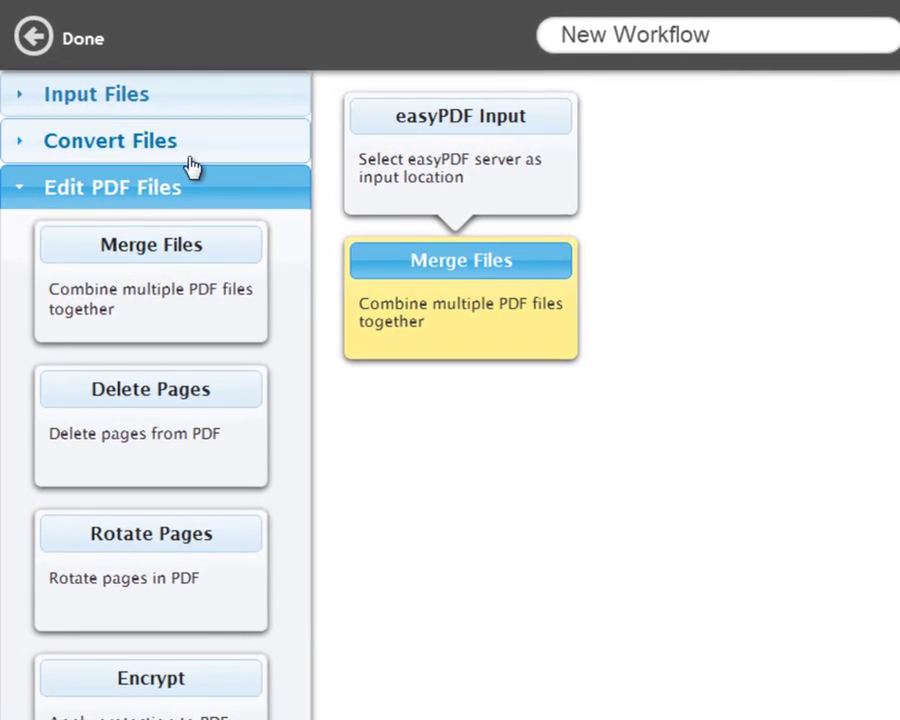
Add a Convert to Word step, then an easyPDF Output step saving to /easypdf/output.
click(158, 145)
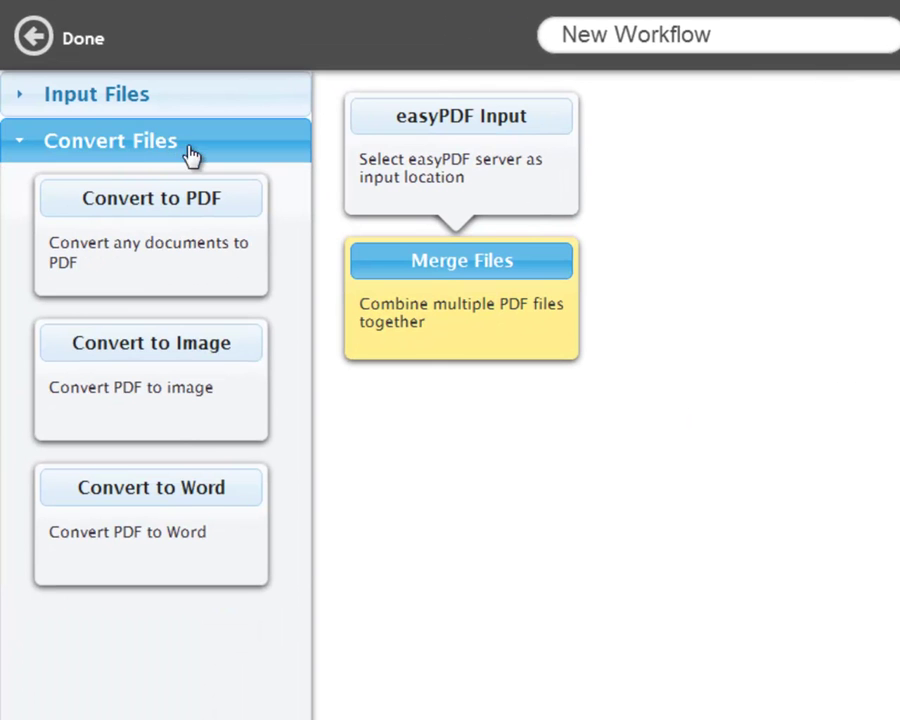
drag(176, 490, 527, 450)
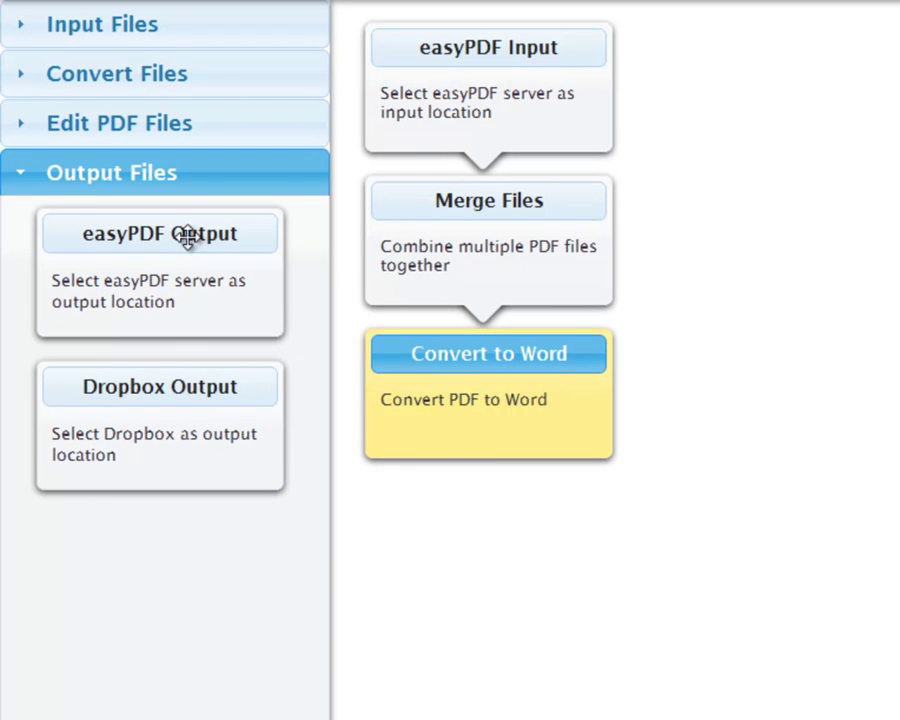
drag(187, 236, 526, 566)
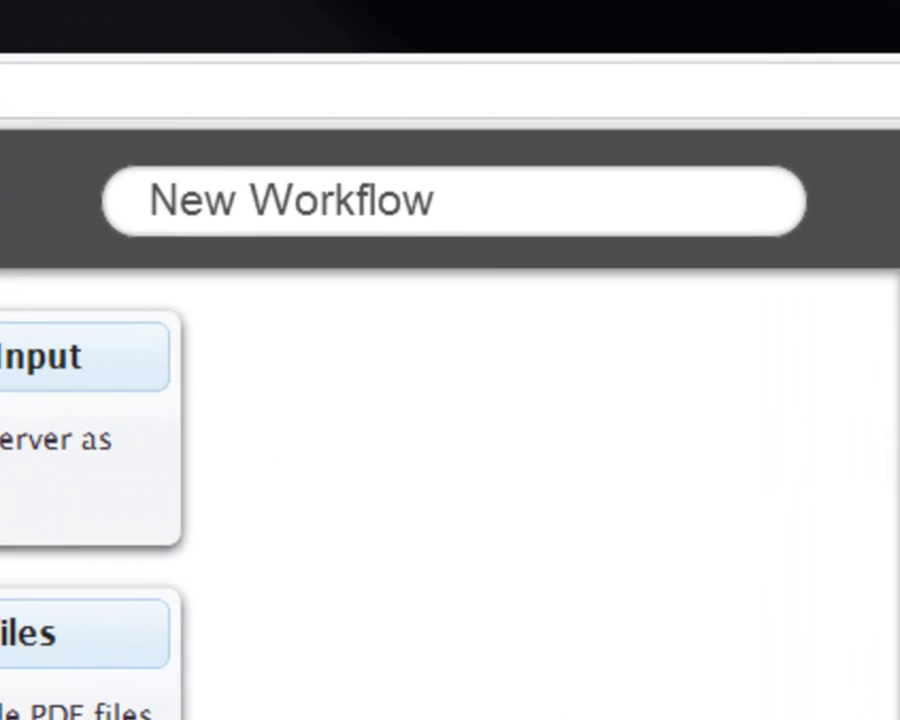
Rename the workflow from 'New Workflow' to 'Merge and Convert to Word'.
click(519, 171)
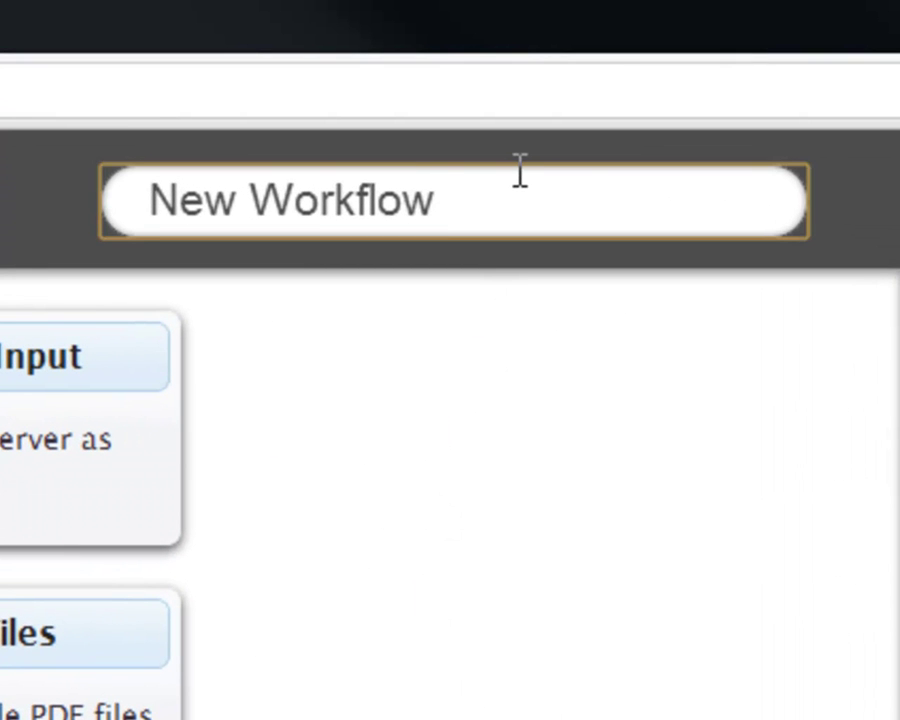
key(ctrl+a)
key(BackSpace)
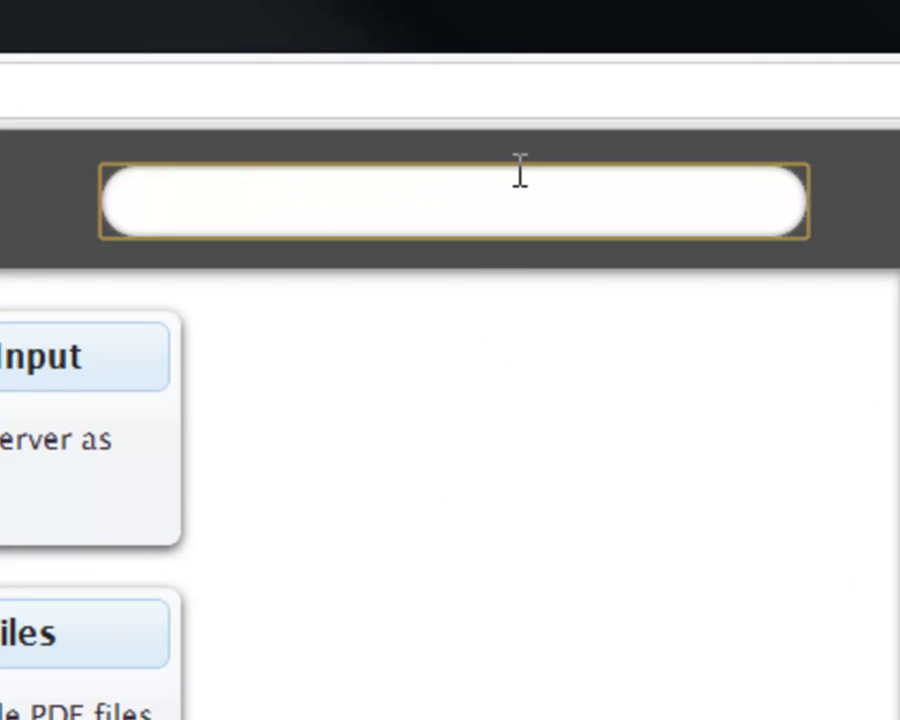
text(Merge a)
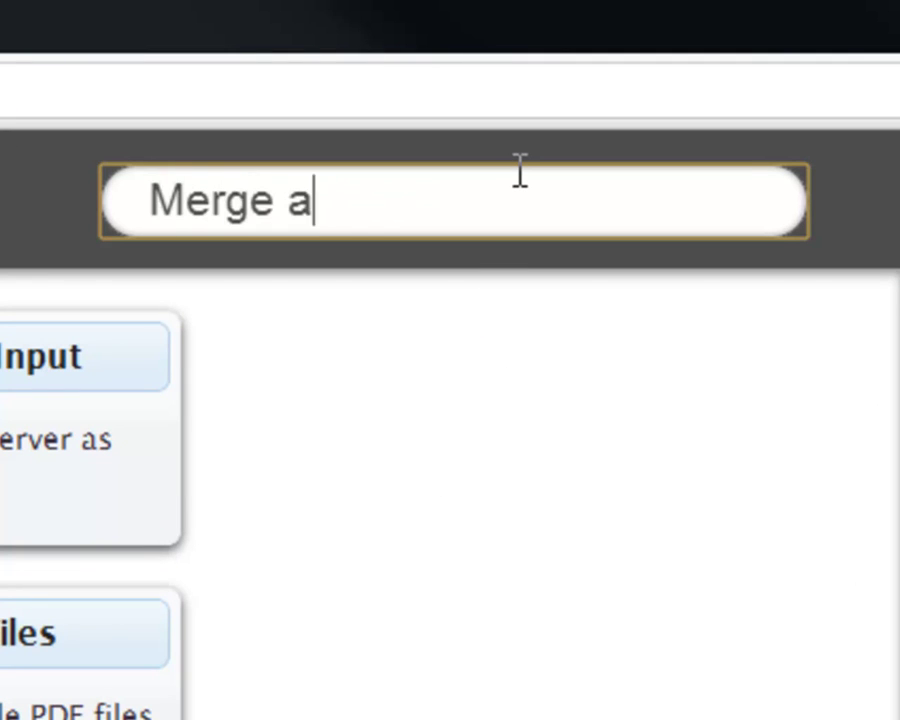
text(nd Convert to Wor)
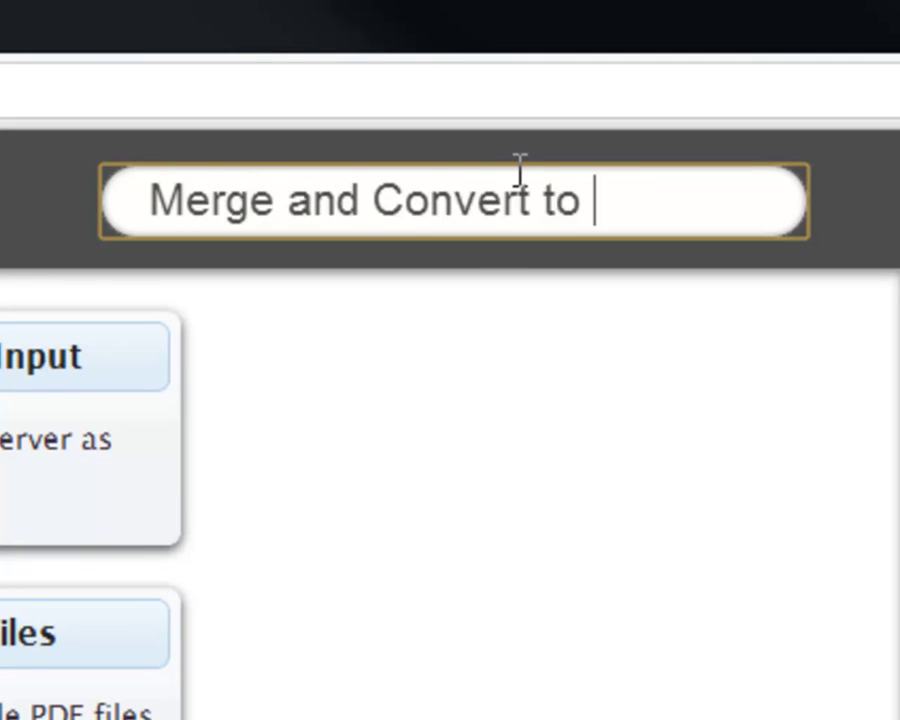
text(d)
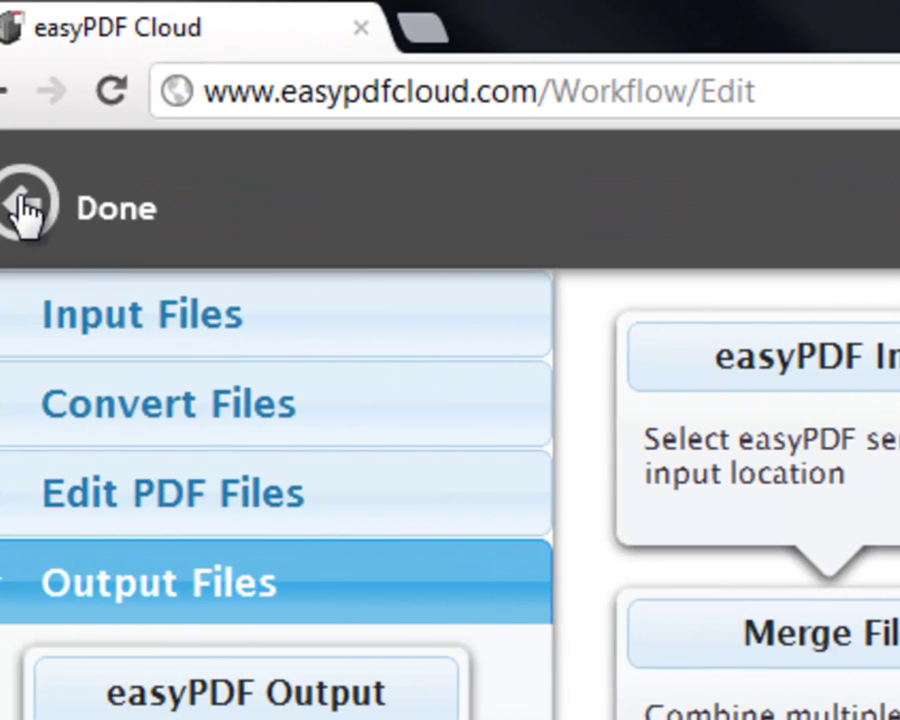
Save the workflow and open its empty easyPDF Input file folder.
click(28, 210)
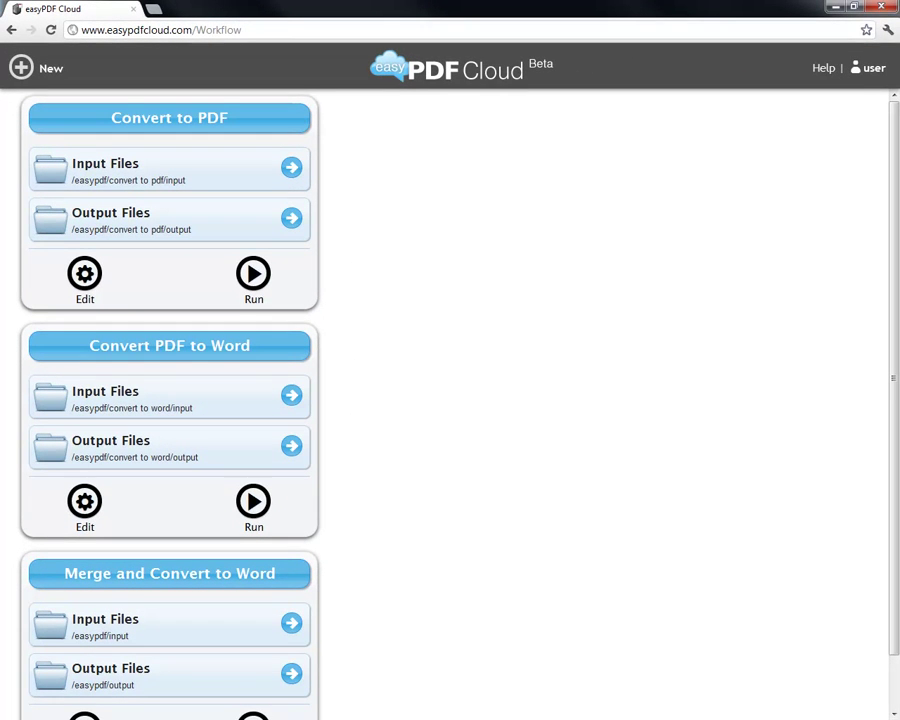
scroll(464, 333, down, 1)
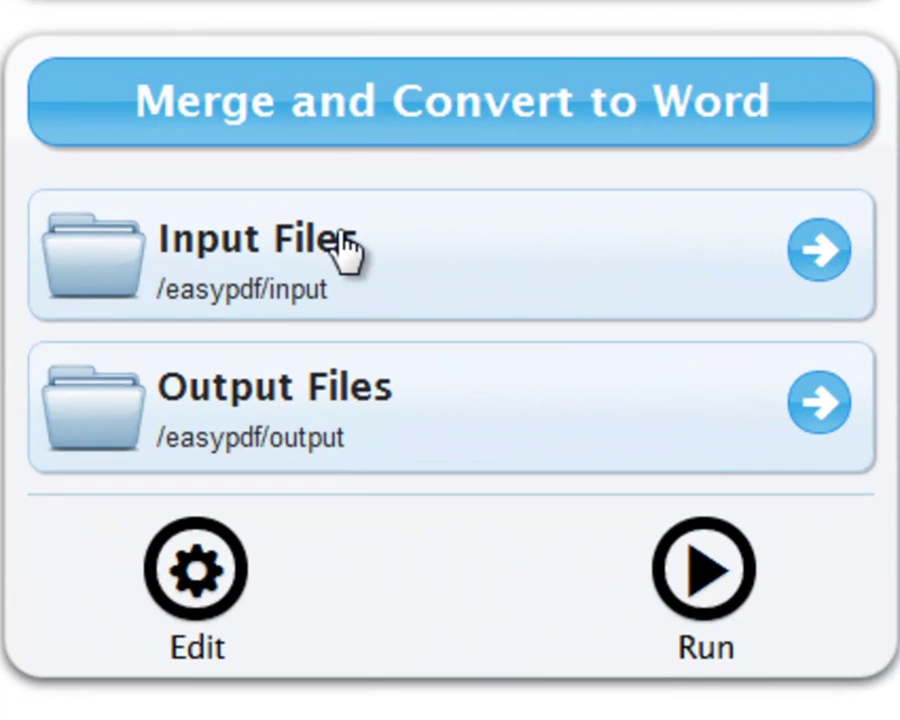
click(343, 240)
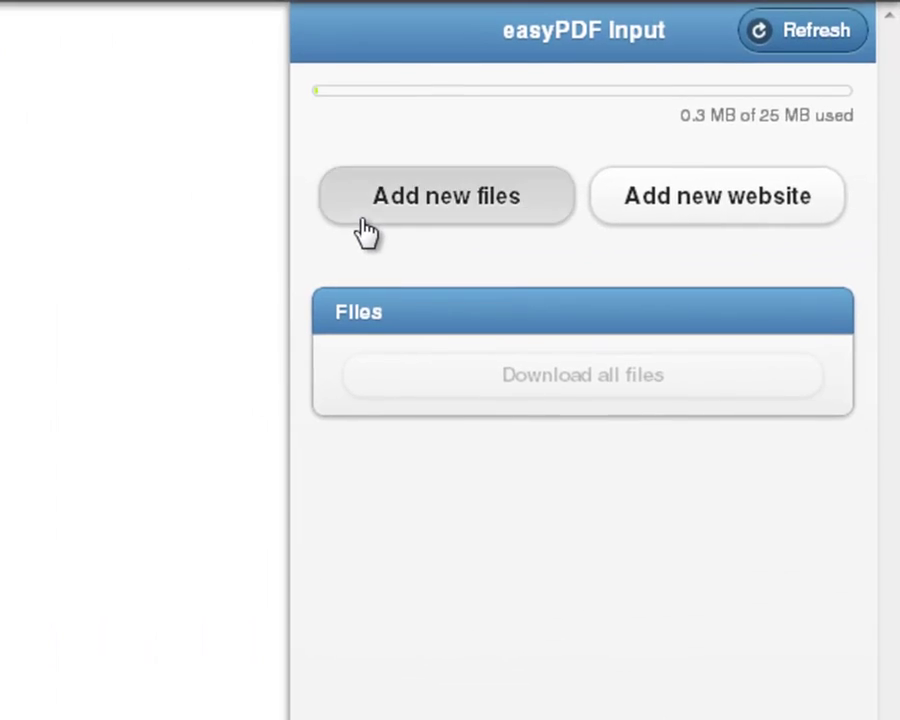
Upload Corporate Update.pdf and Research Update.pdf to the workflow's input folder.
click(492, 226)
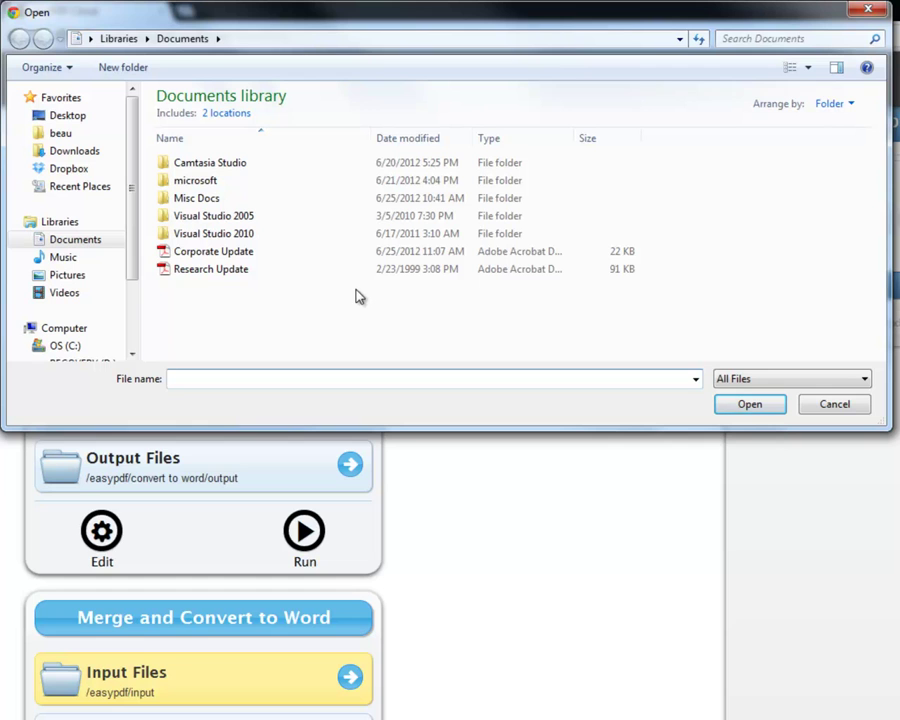
click(265, 253)
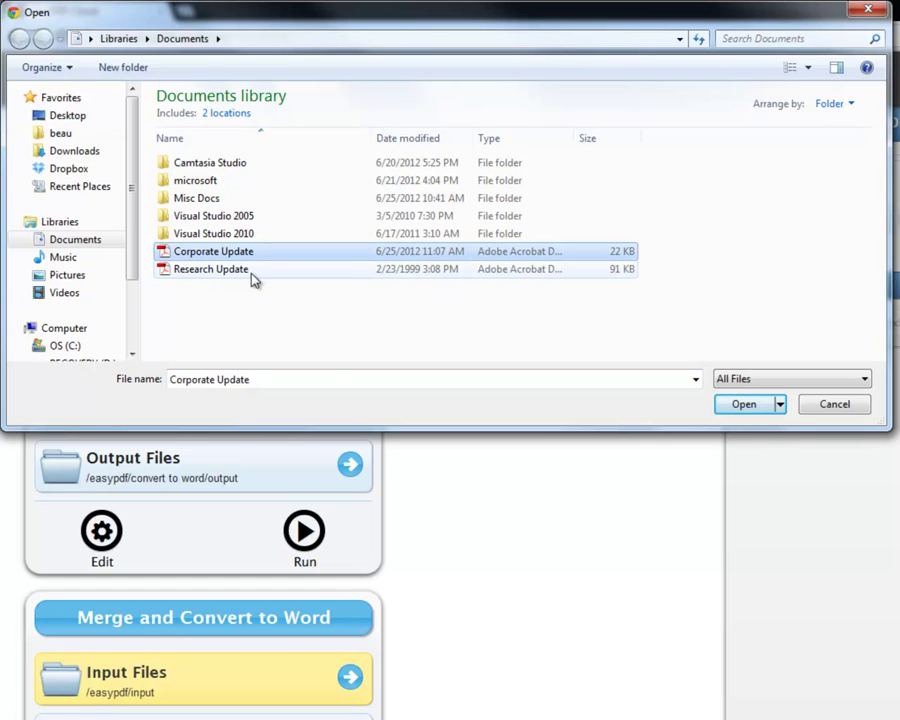
ctrl+click(210, 269)
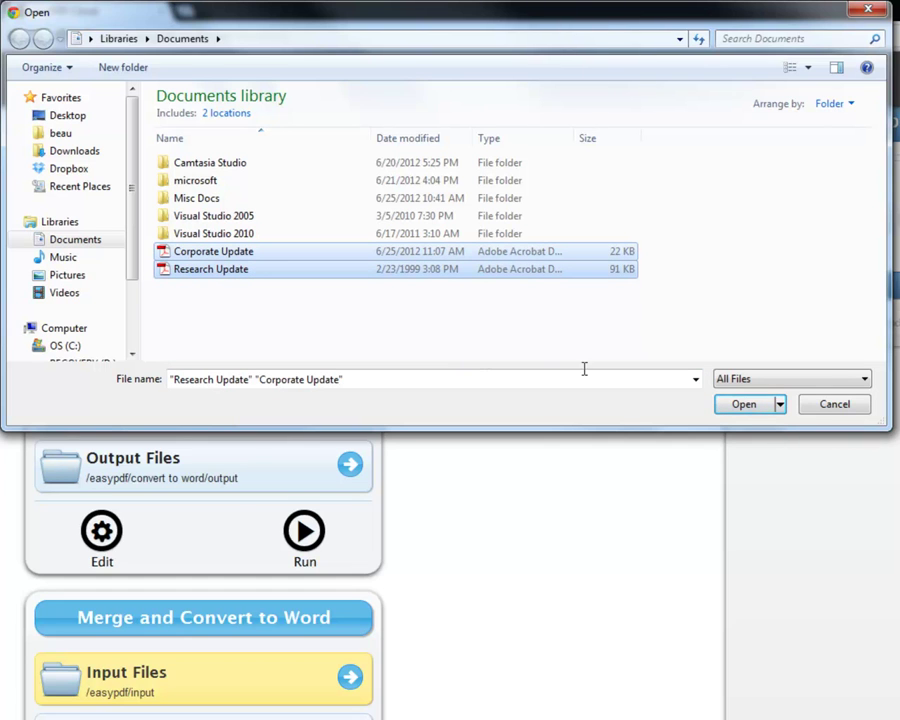
click(752, 406)
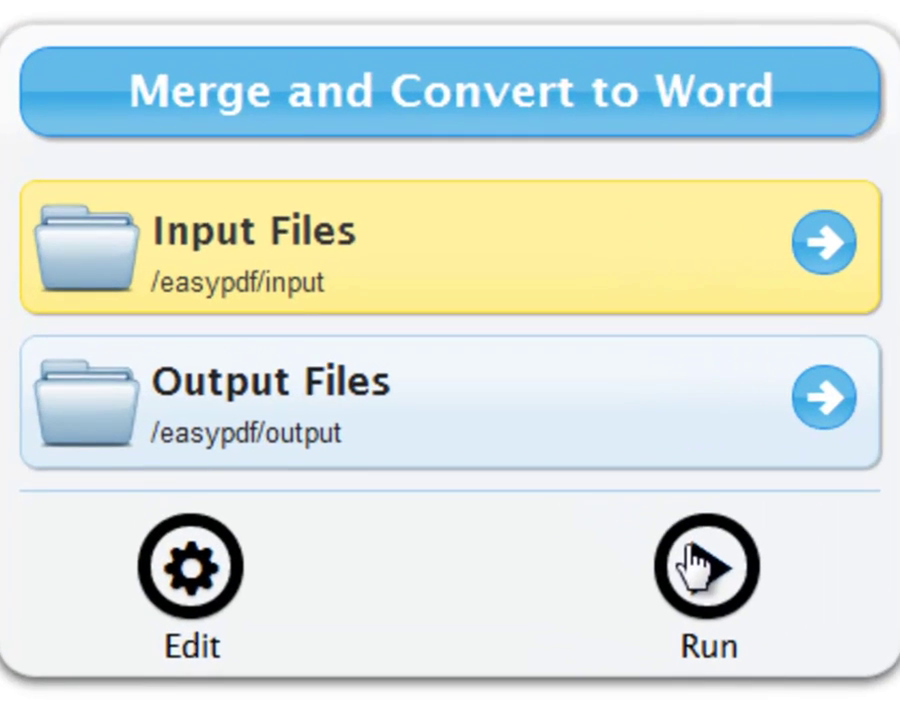
Run the workflow and download output.zip and merged.doc from its output files.
click(695, 566)
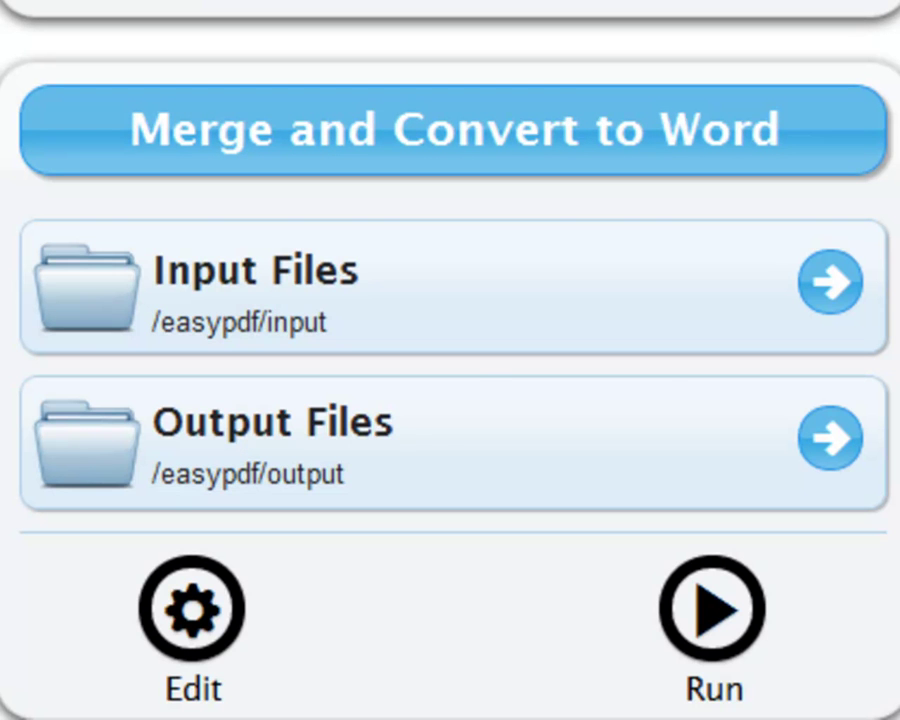
click(482, 422)
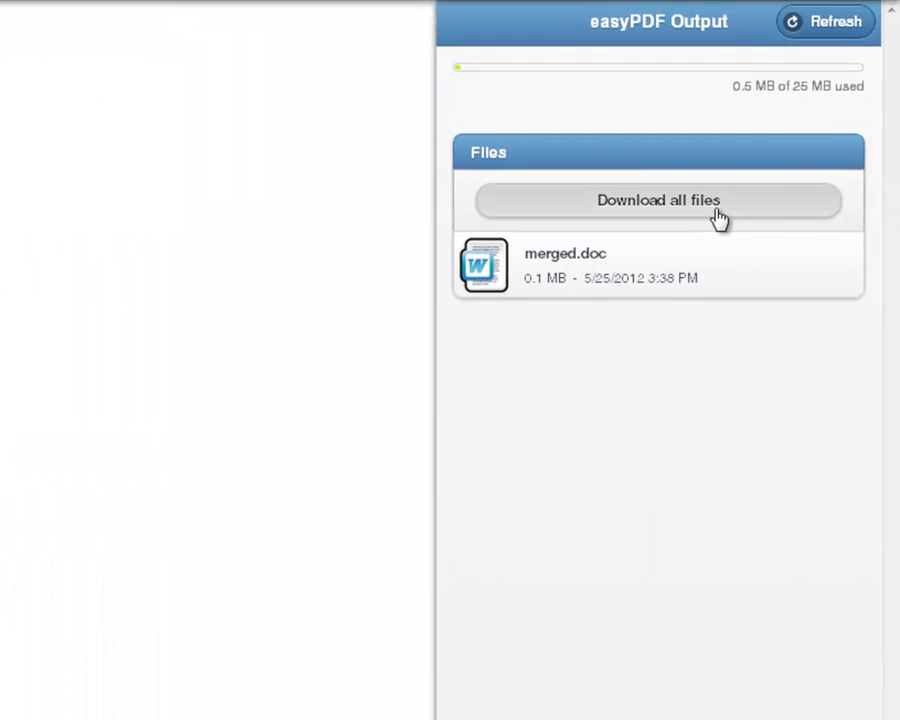
click(718, 215)
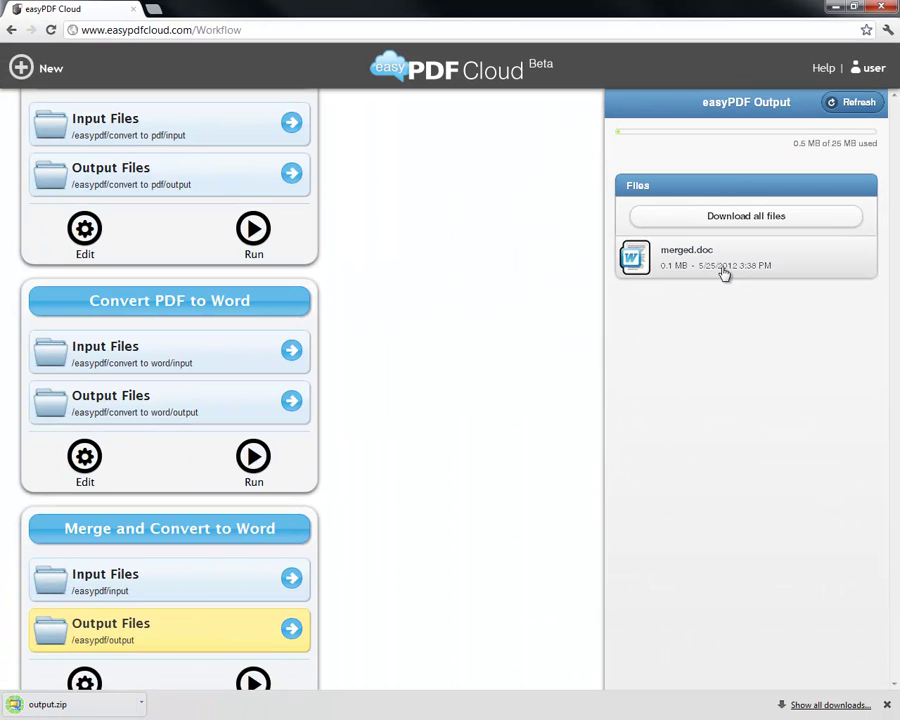
click(724, 270)
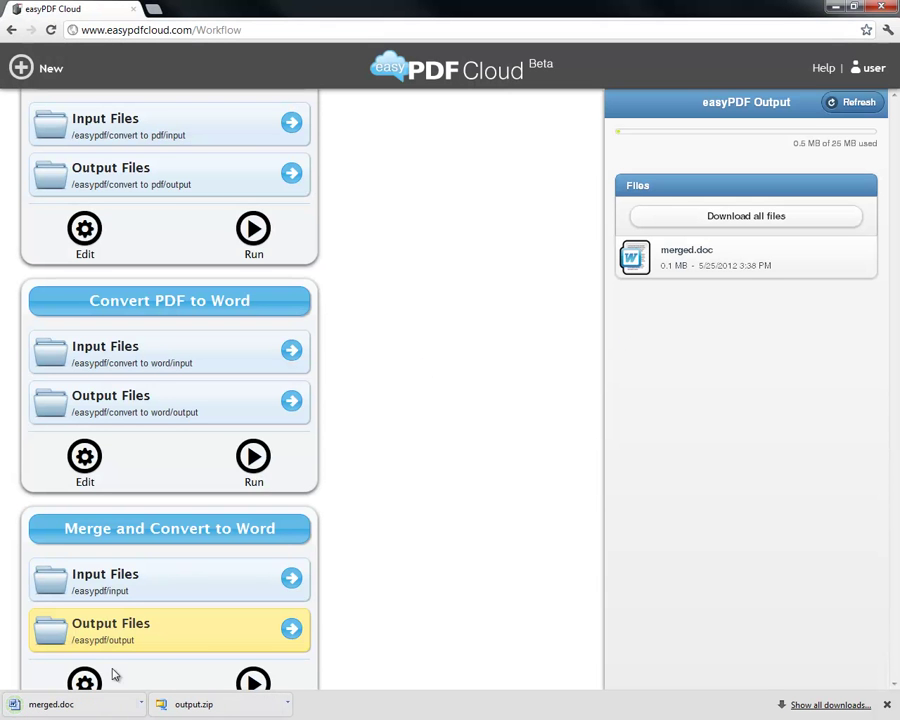
Check merged.doc in Word for the Corporate Updates and APAC research pages, then go back to the browser.
click(60, 704)
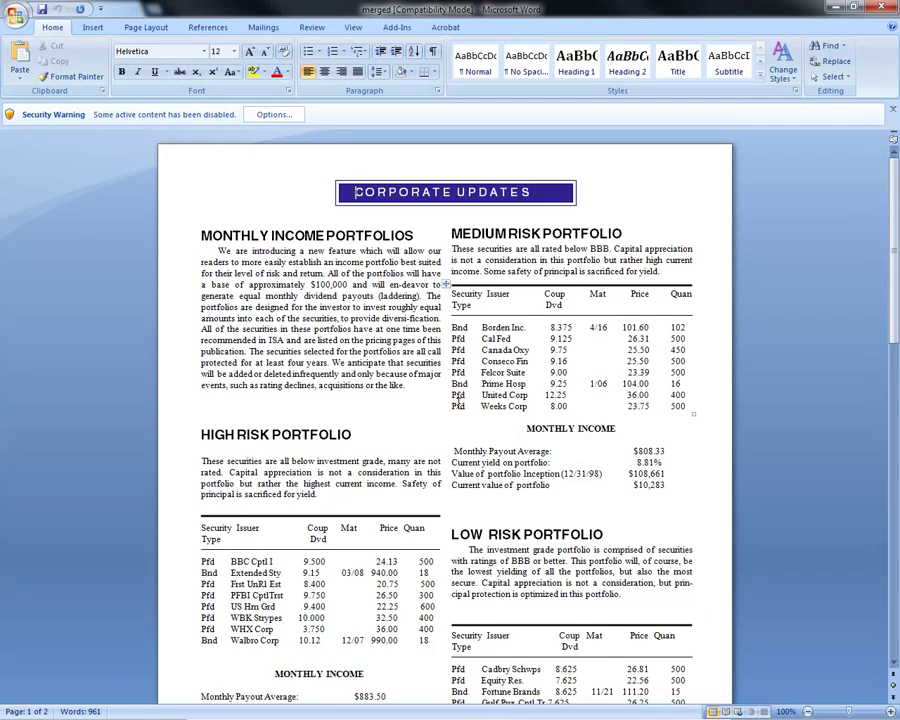
scroll(458, 398, down, 15)
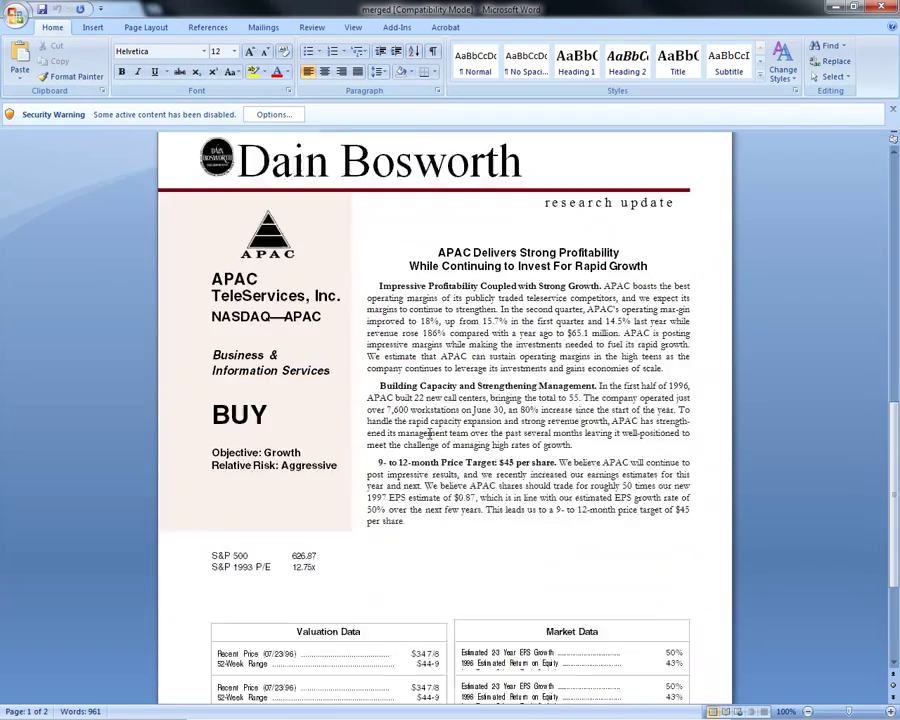
scroll(429, 433, up, 15)
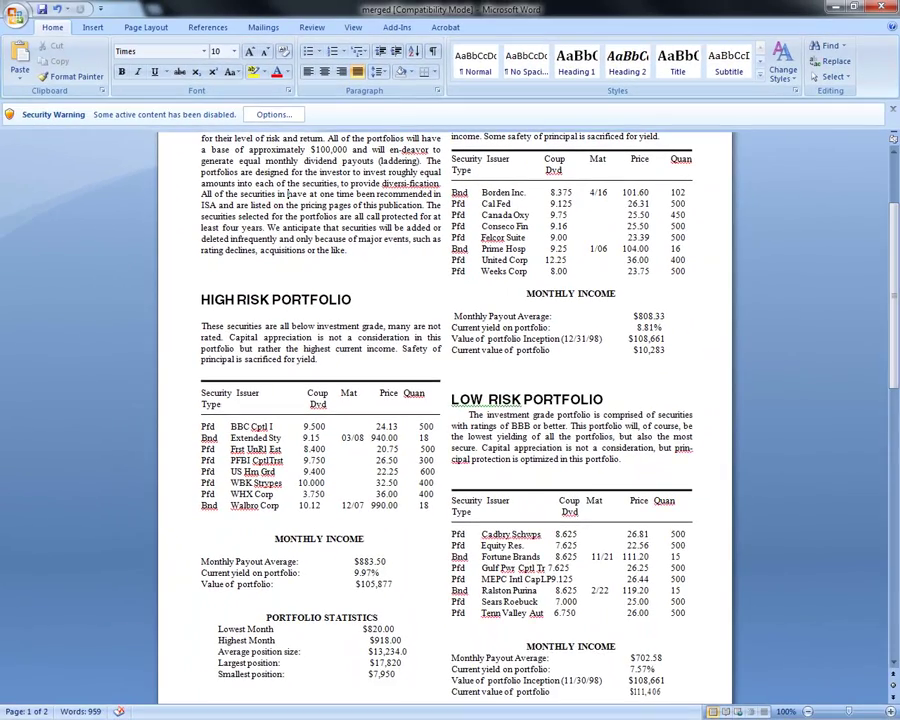
key(alt+Tab)
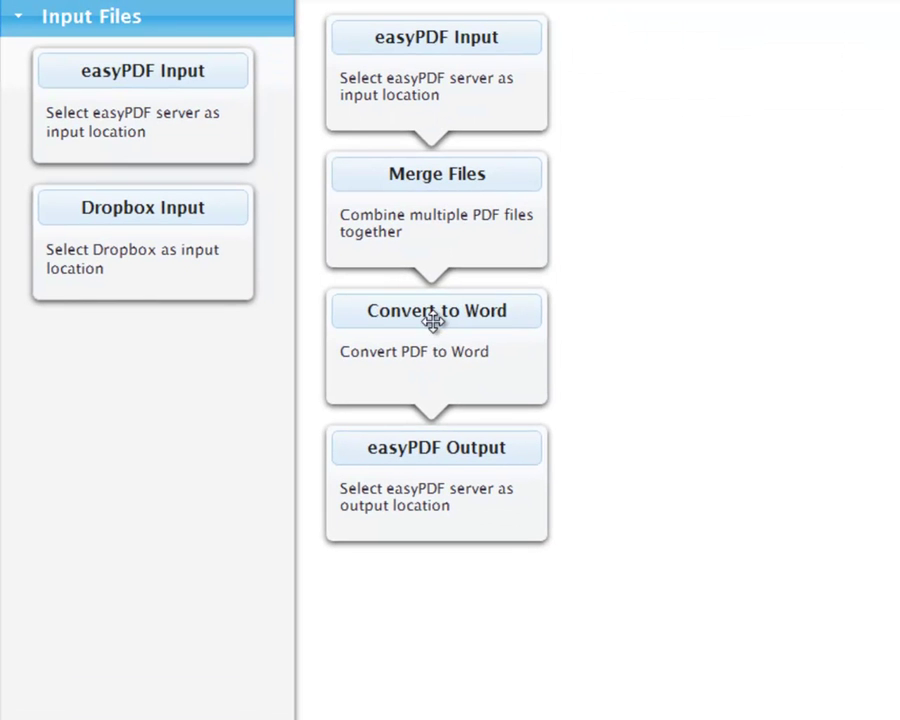
Drag the Convert to Word step out of the workflow chain to delete it.
drag(432, 321, 780, 335)
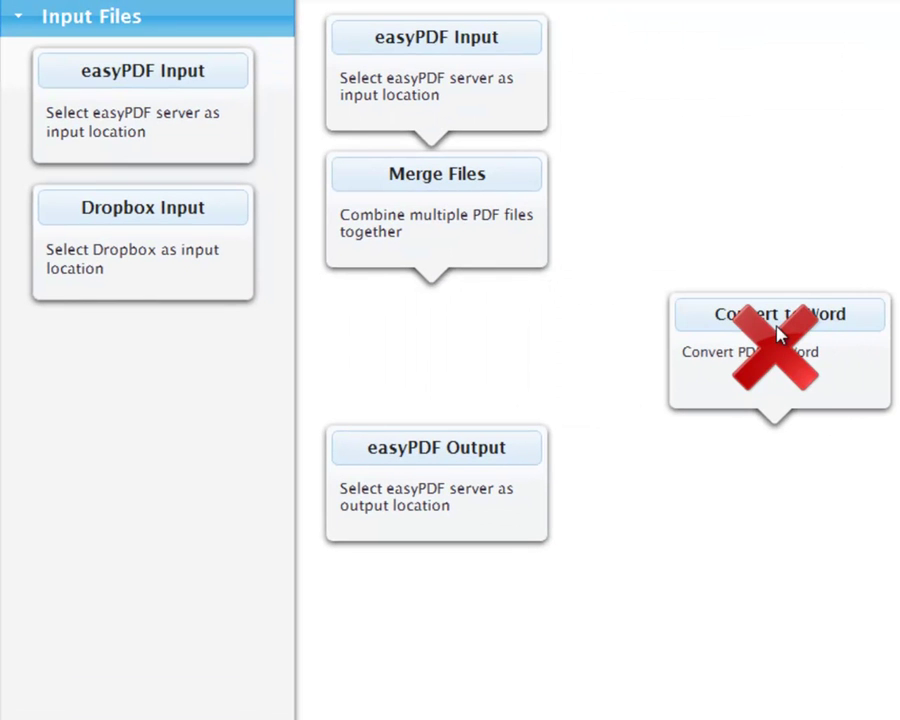
drag(780, 335, 786, 336)
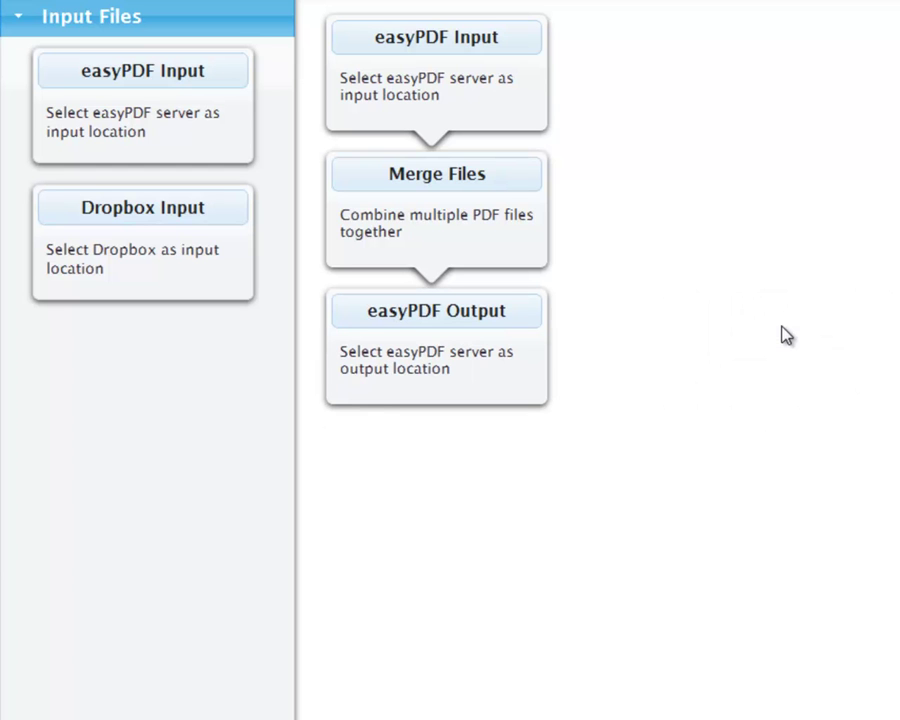
Trim ' and Convert to Word' from the workflow name, leaving just 'Merge'.
click(655, 24)
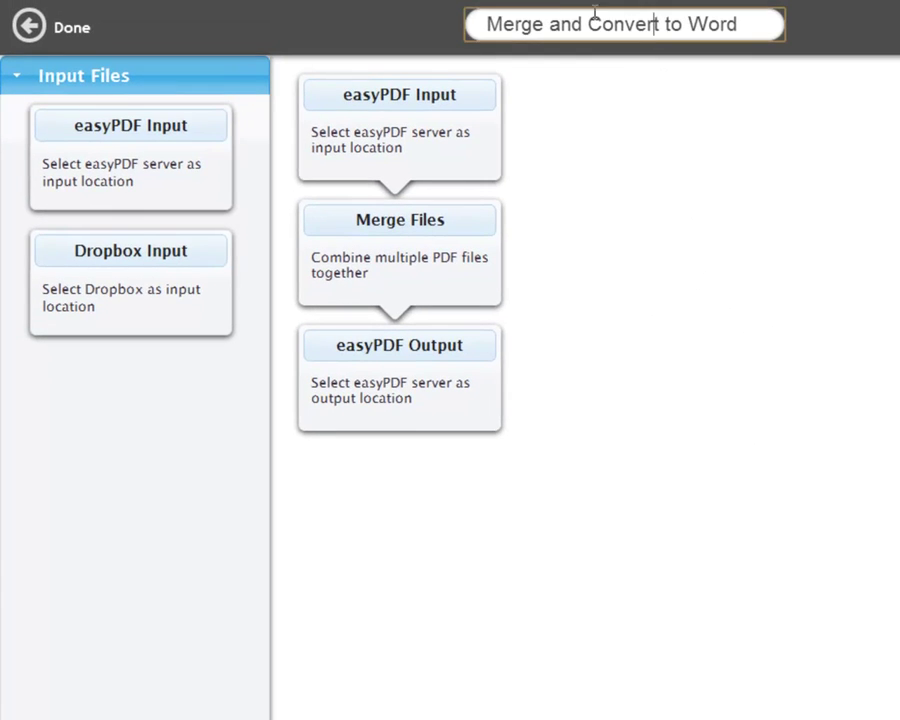
drag(530, 24, 730, 24)
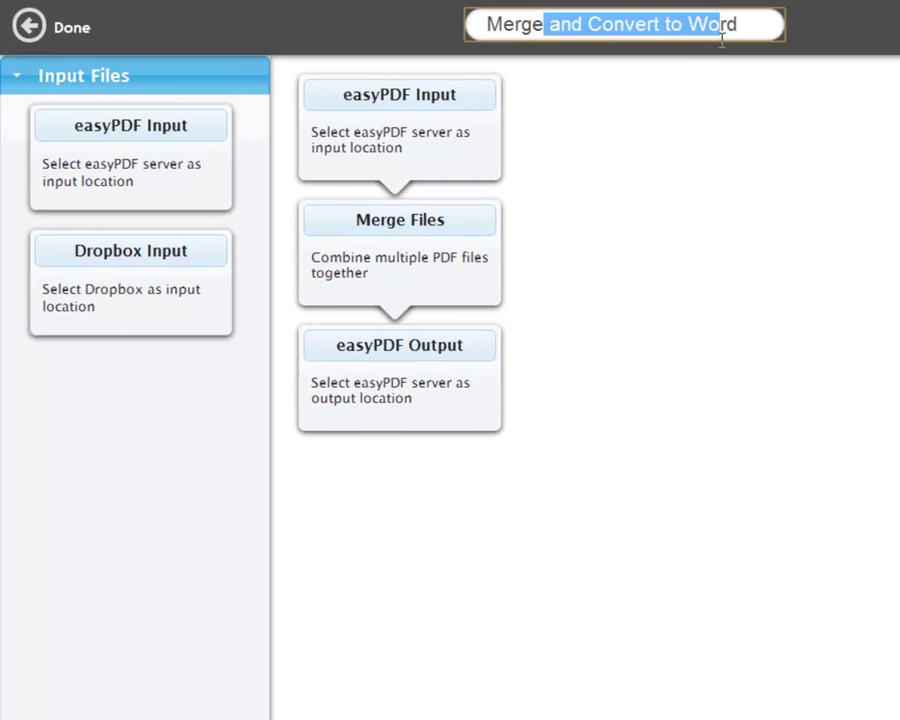
text(d)
key(BackSpace)
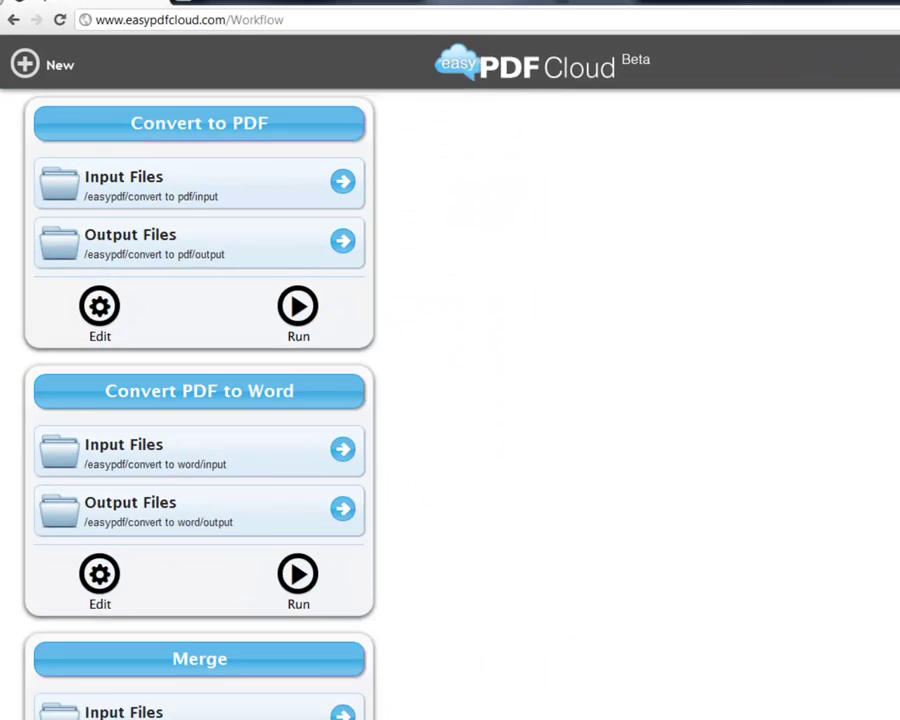
scroll(170, 400, down, 1)
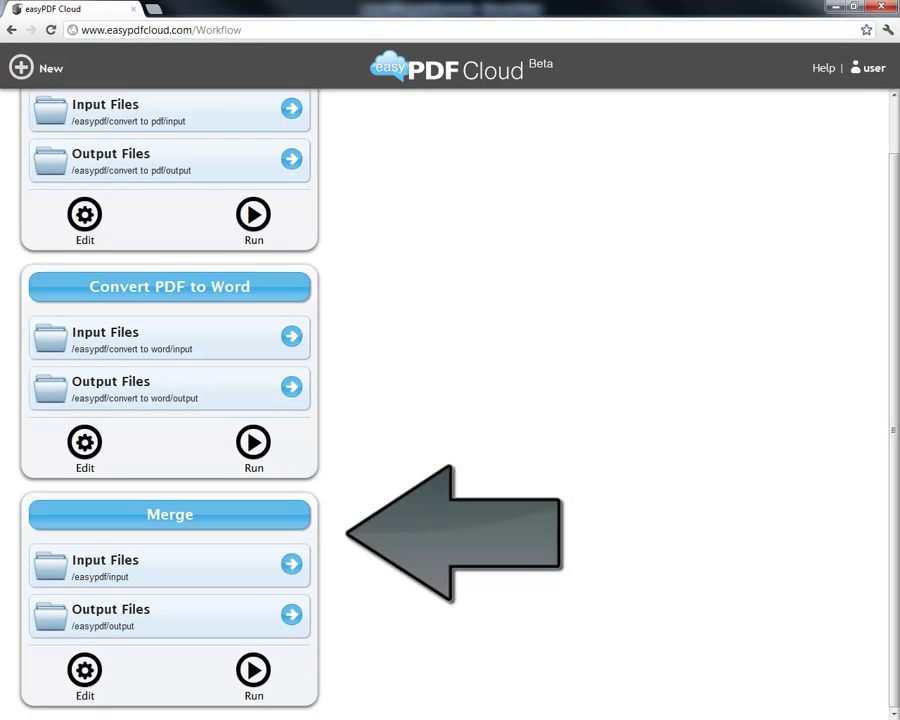